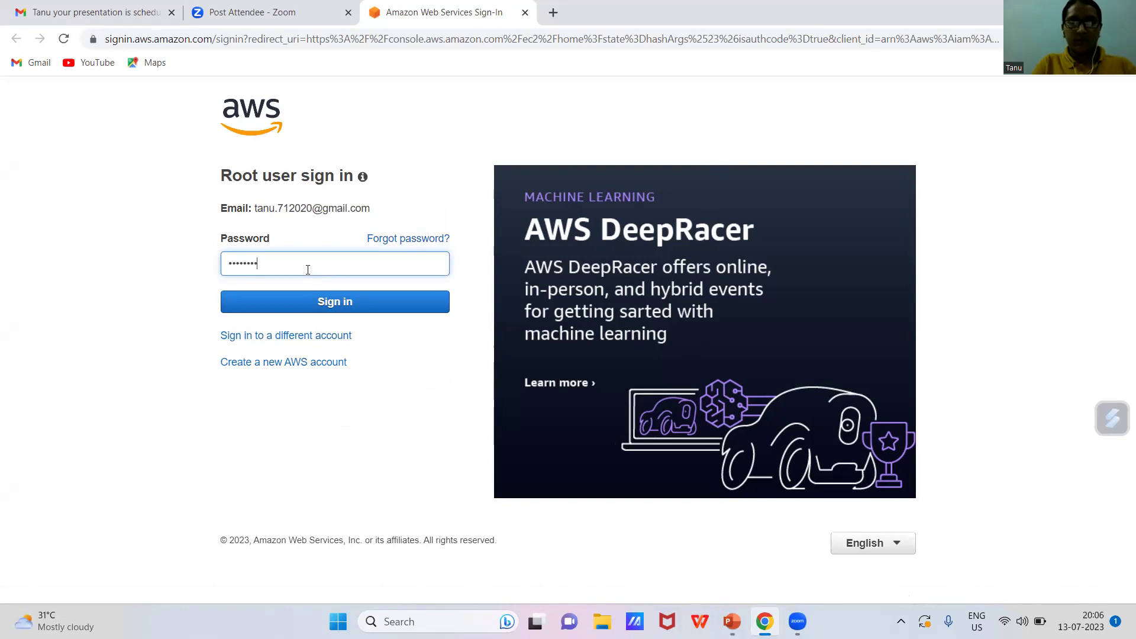
Step: Sign in to the AWS root user account by entering the account password
{"action": "left_click", "coordinate": [316, 305]}
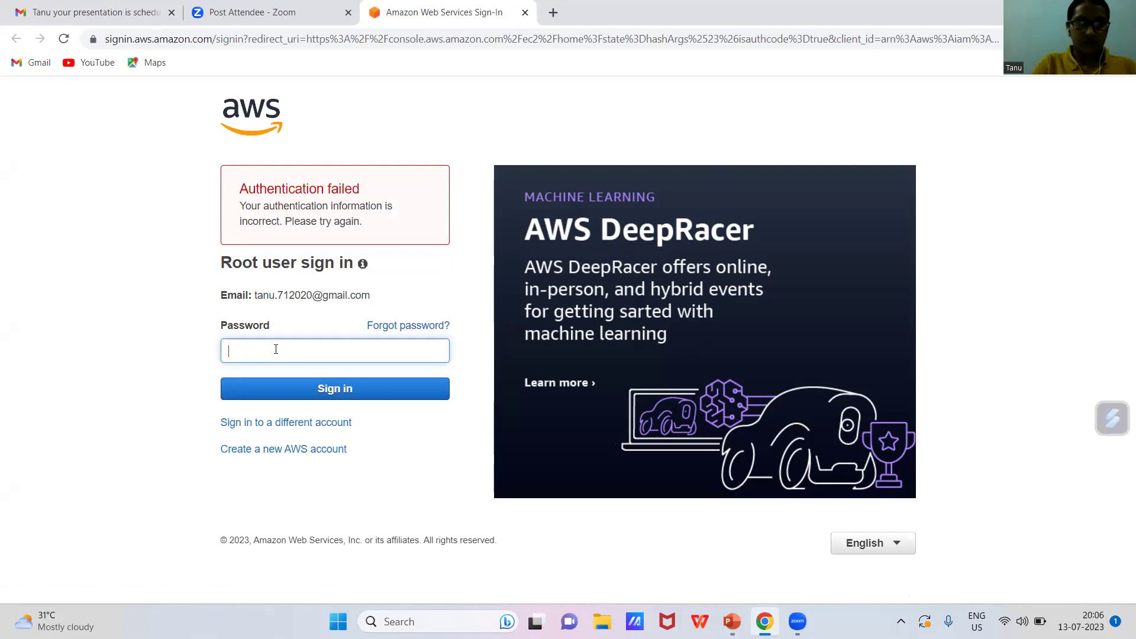
{"action": "type", "text": "•••••••••"}
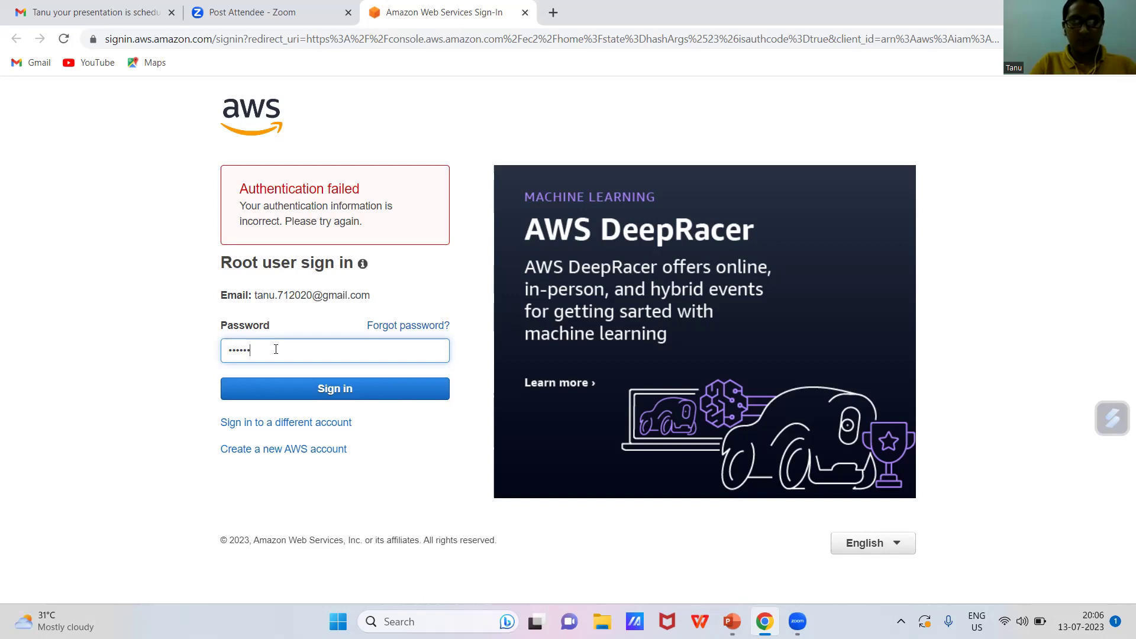
{"action": "left_click", "coordinate": [279, 395]}
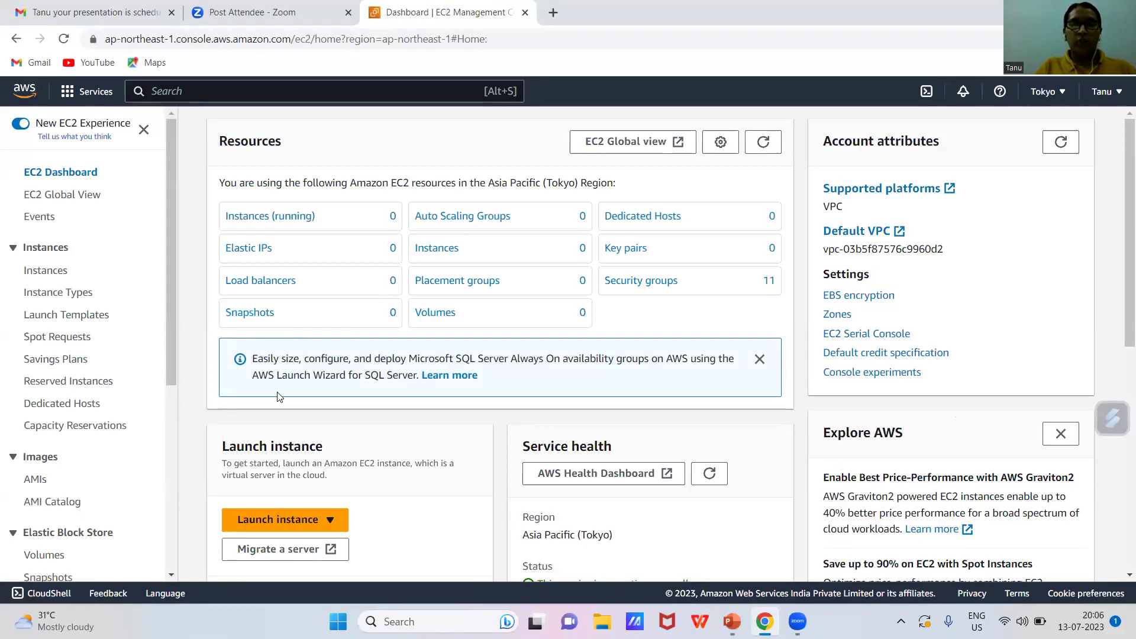
Step: Open the EC2 service from the Compute category and start launching a new instance
{"action": "left_click", "coordinate": [82, 96]}
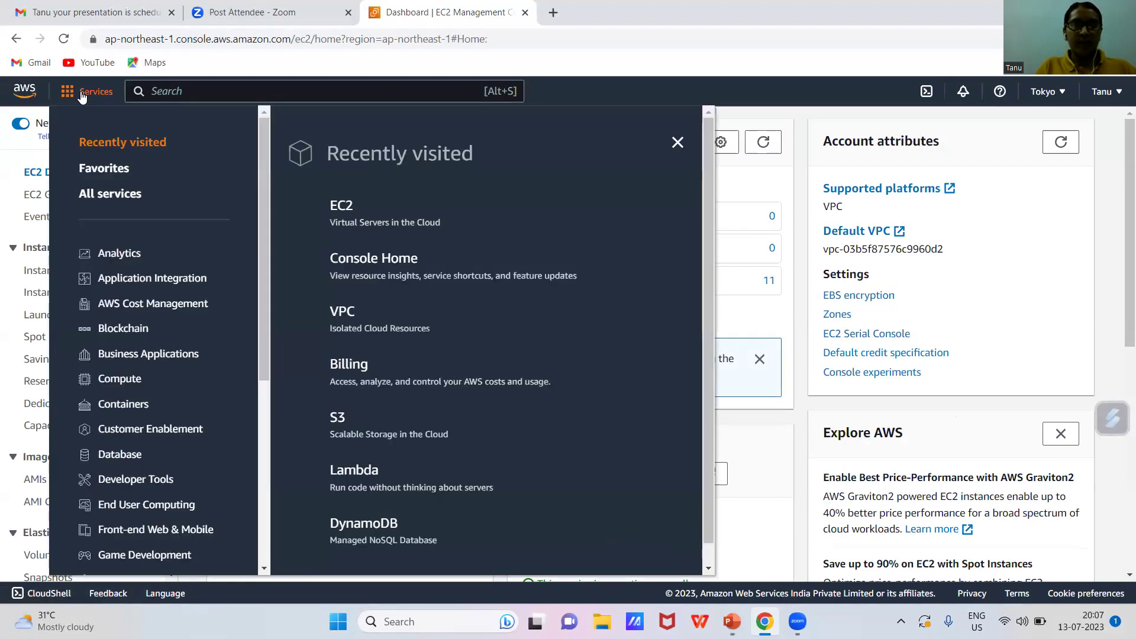
{"action": "left_click", "coordinate": [126, 380]}
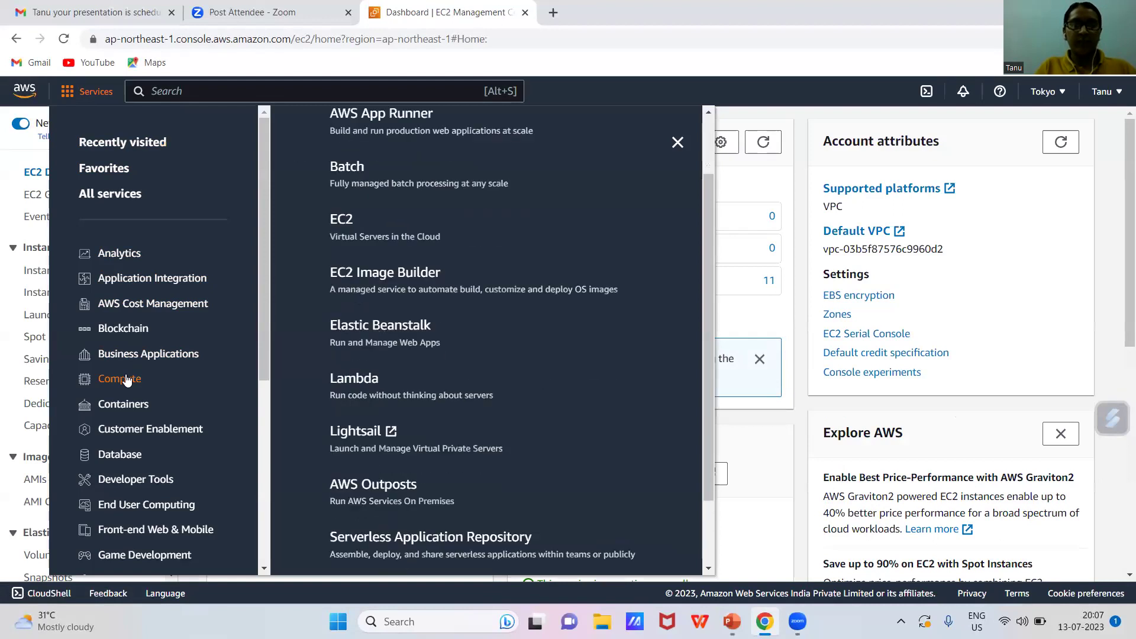
{"action": "left_click", "coordinate": [338, 222]}
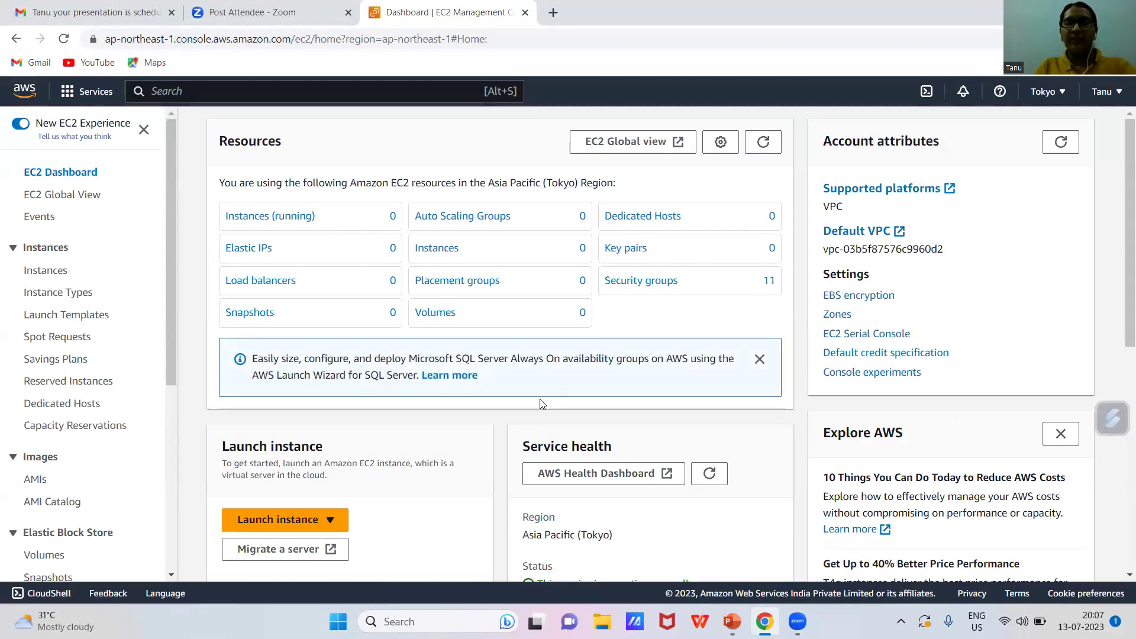
{"action": "left_click", "coordinate": [274, 520]}
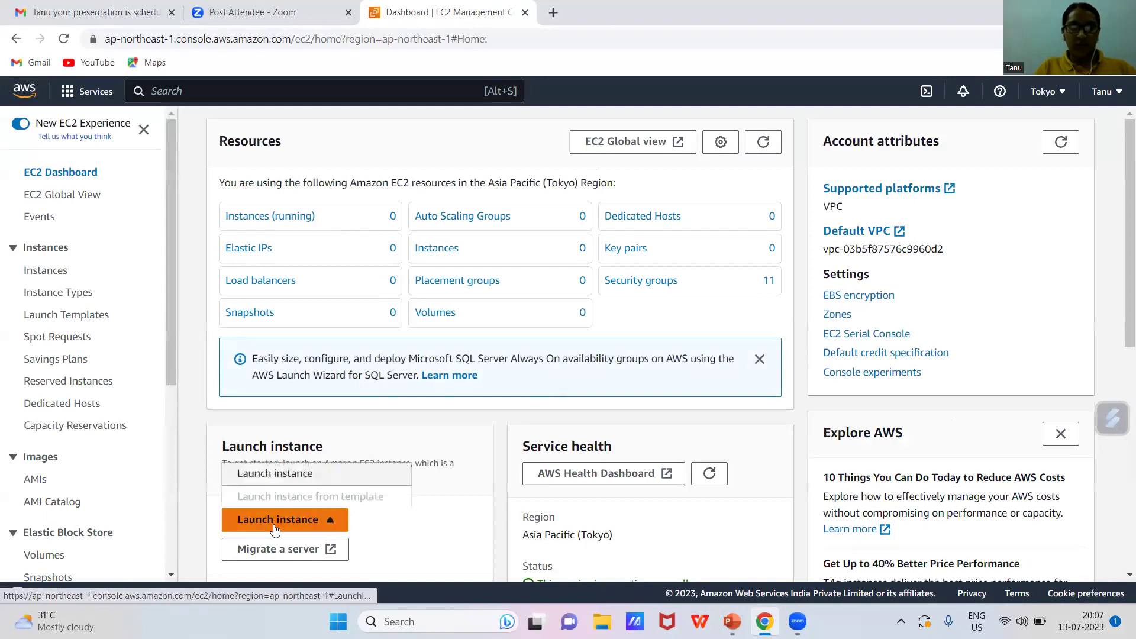
{"action": "left_click", "coordinate": [275, 473]}
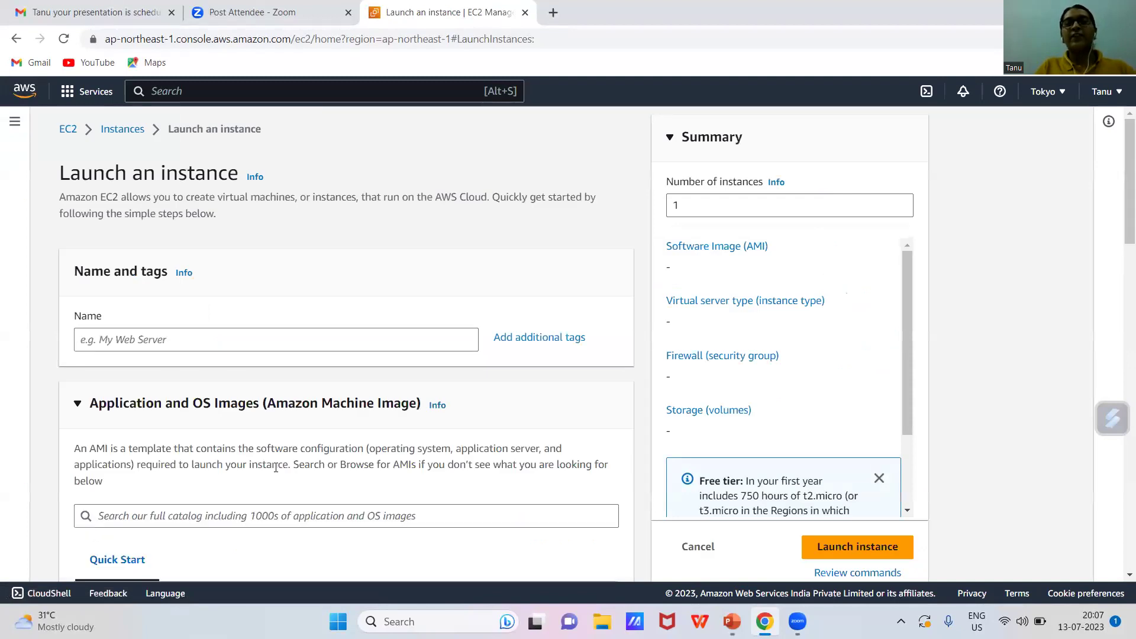
Step: Name the new instance "my linux -server"
{"action": "left_click", "coordinate": [275, 348]}
{"action": "type", "text": "my l"}
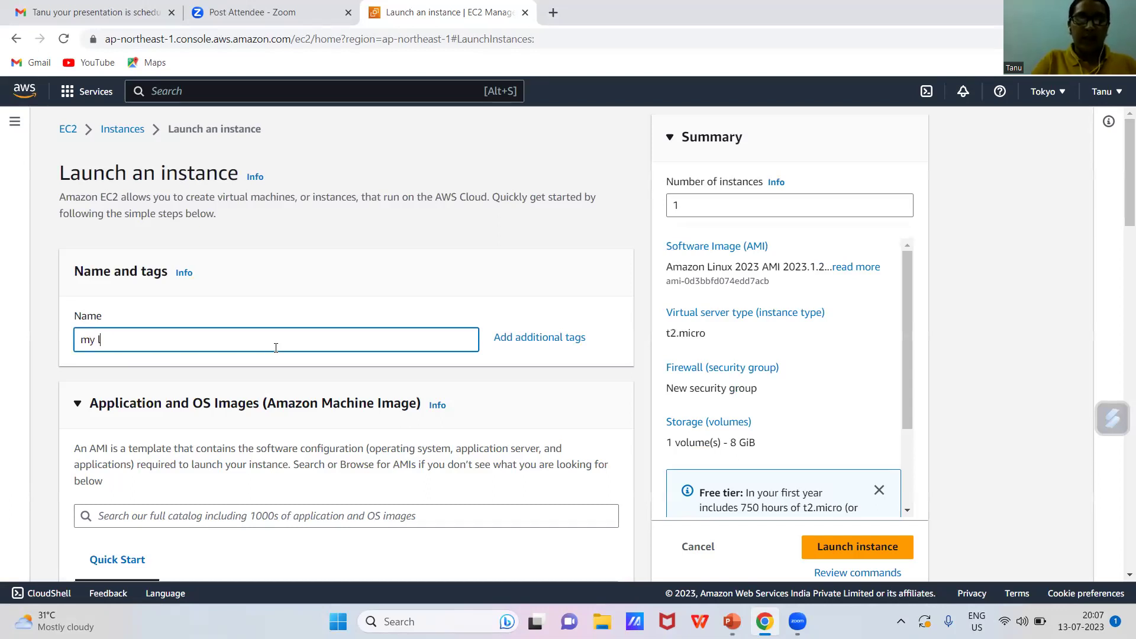
{"action": "type", "text": "inux -server"}
Step: Keep the Amazon Linux 2023 AMI and t2.micro instance type, and open the form for creating a new login key pair
{"action": "scroll", "coordinate": [276, 344], "scroll_direction": "down", "scroll_amount": 1}
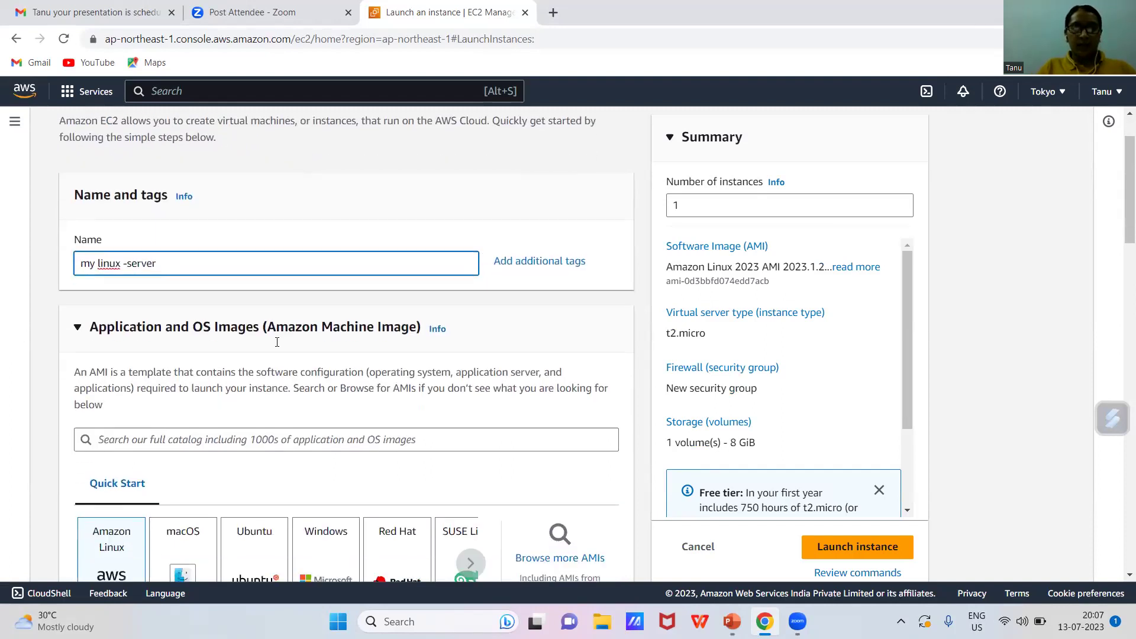
{"action": "scroll", "coordinate": [276, 342], "scroll_direction": "down", "scroll_amount": 1}
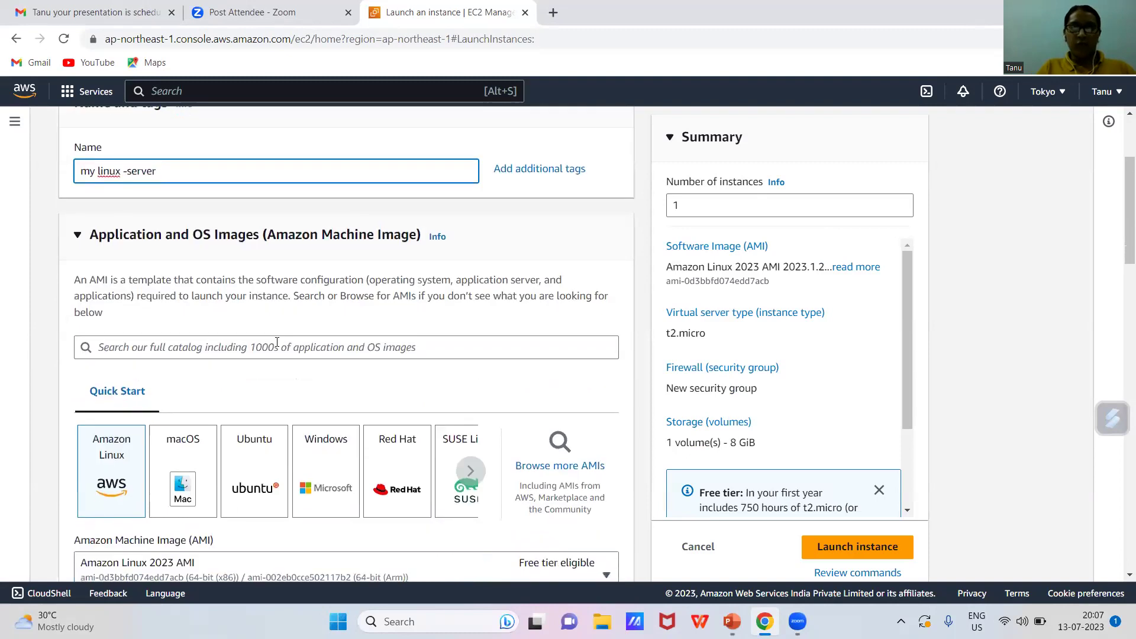
{"action": "scroll", "coordinate": [276, 342], "scroll_direction": "down", "scroll_amount": 1}
{"action": "scroll", "coordinate": [278, 346], "scroll_direction": "down", "scroll_amount": 3}
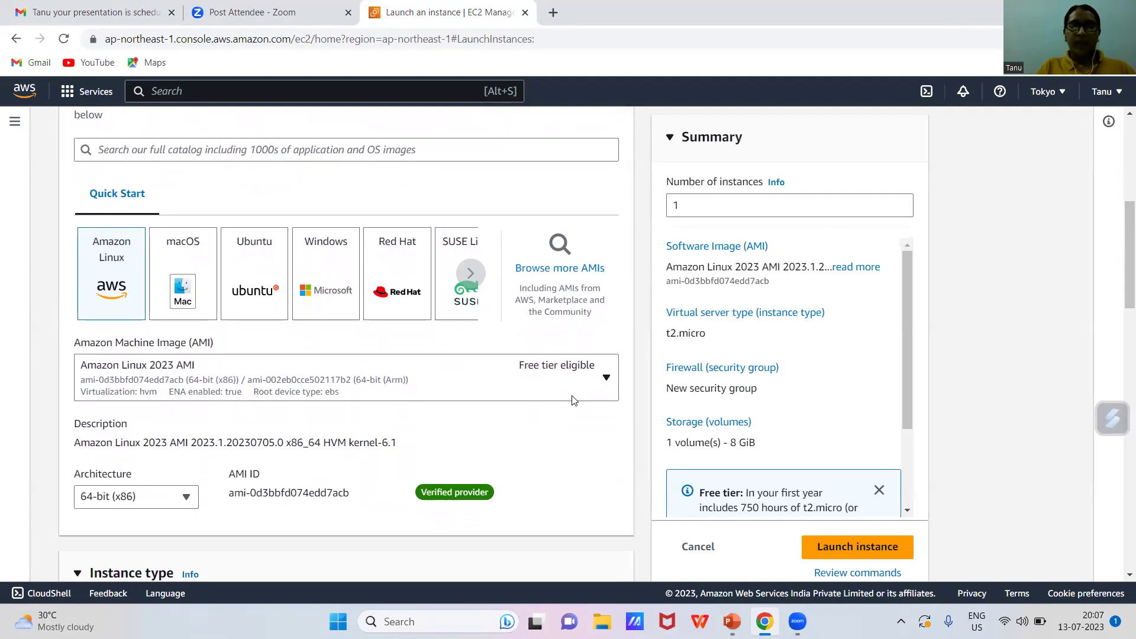
{"action": "scroll", "coordinate": [571, 400], "scroll_direction": "down", "scroll_amount": 5}
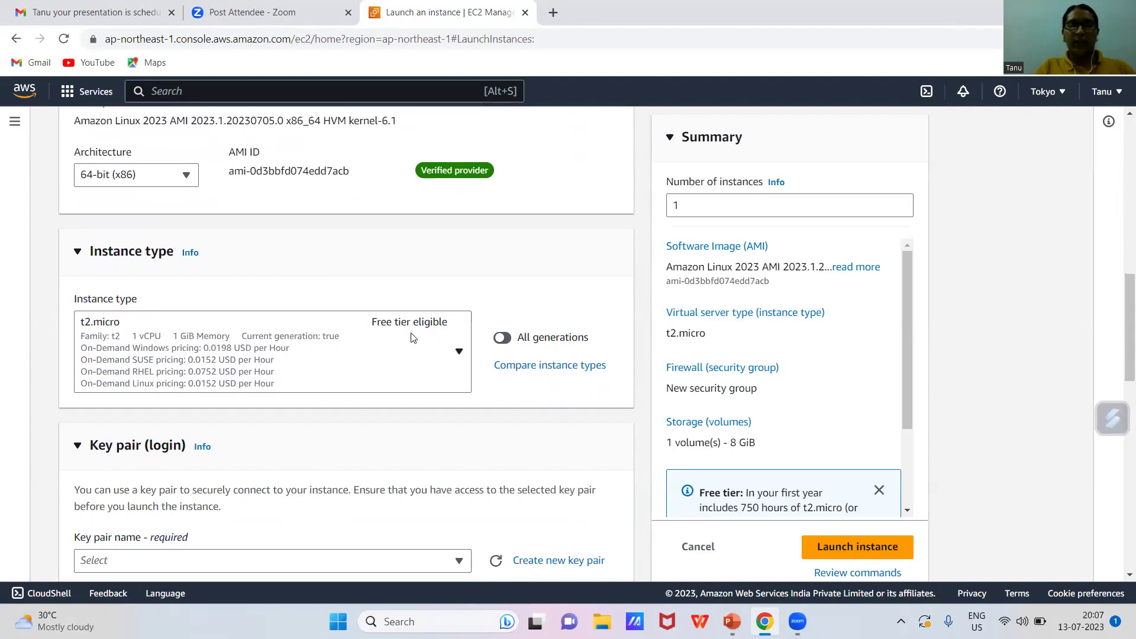
{"action": "scroll", "coordinate": [403, 413], "scroll_direction": "down", "scroll_amount": 4}
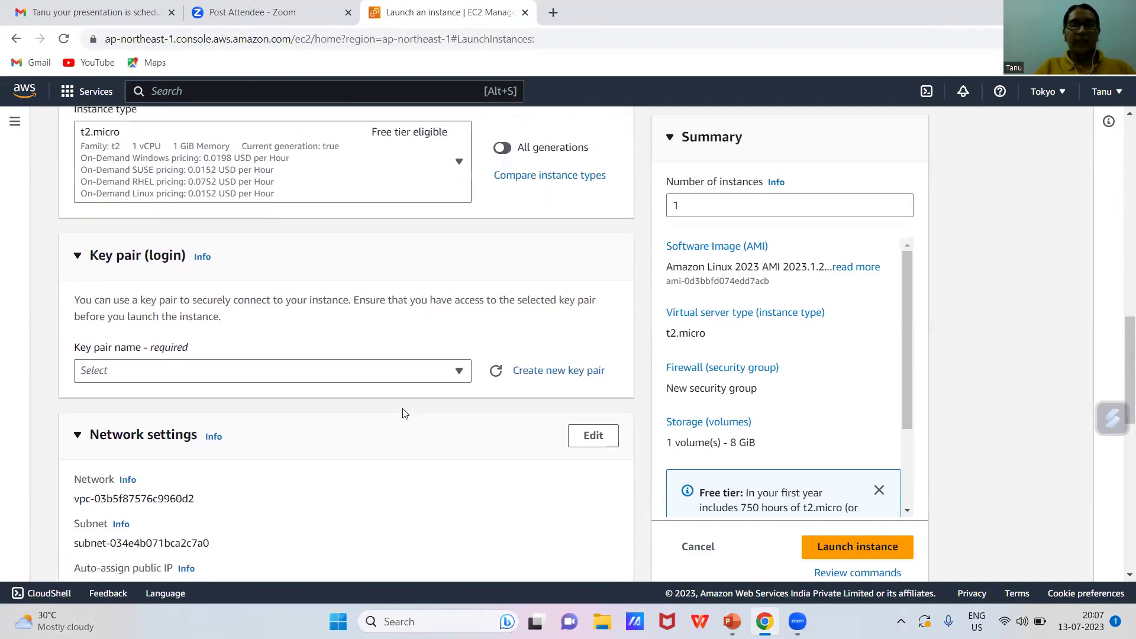
{"action": "left_click", "coordinate": [566, 326]}
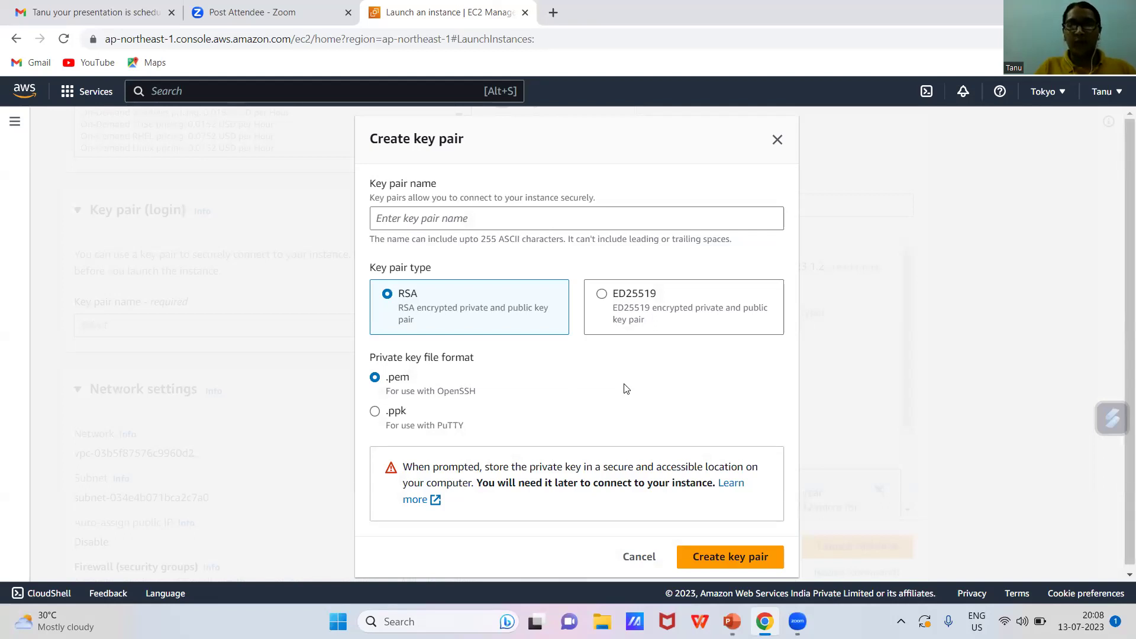
{"action": "left_click", "coordinate": [519, 219]}
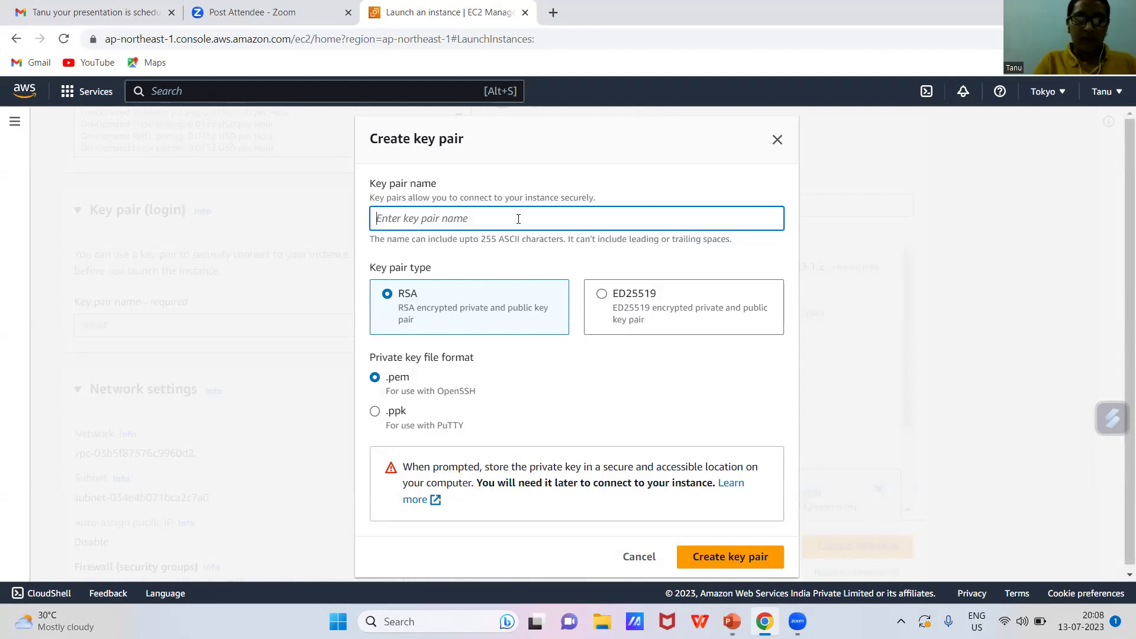
{"action": "type", "text": "tanu"}
{"action": "key", "text": "BackSpace"}
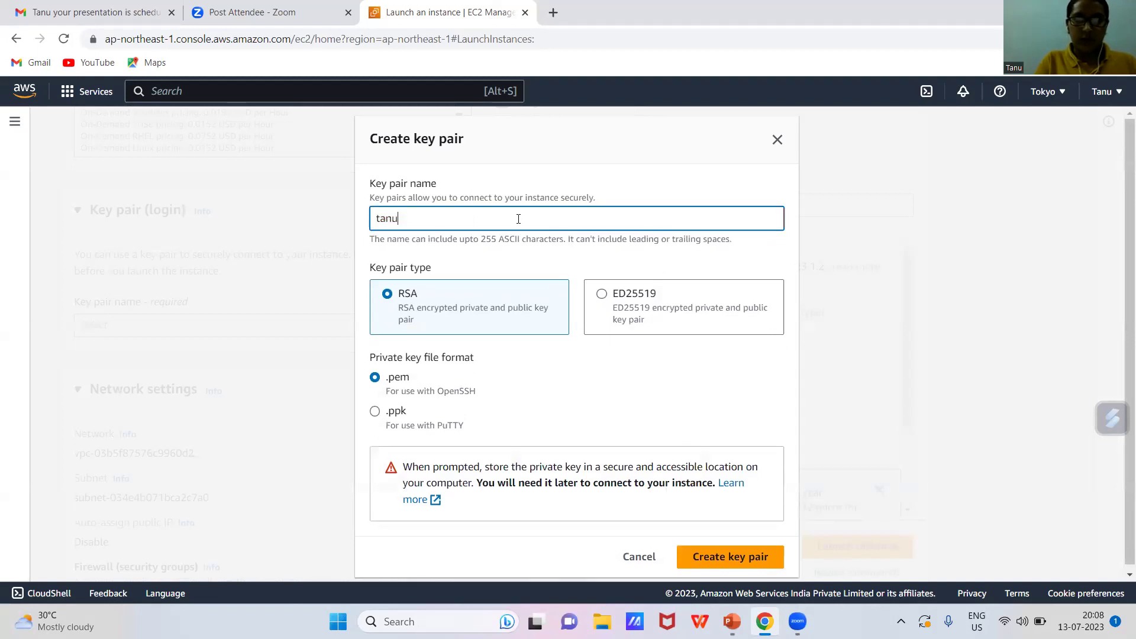
{"action": "key", "text": "BackSpace"}
{"action": "key", "text": "BackSpace"}
{"action": "key", "text": "BackSpace"}
{"action": "key", "text": "BackSpace"}
Step: Create the key pair under the name linux, as an RSA pair in .pem format
{"action": "type", "text": "linux"}
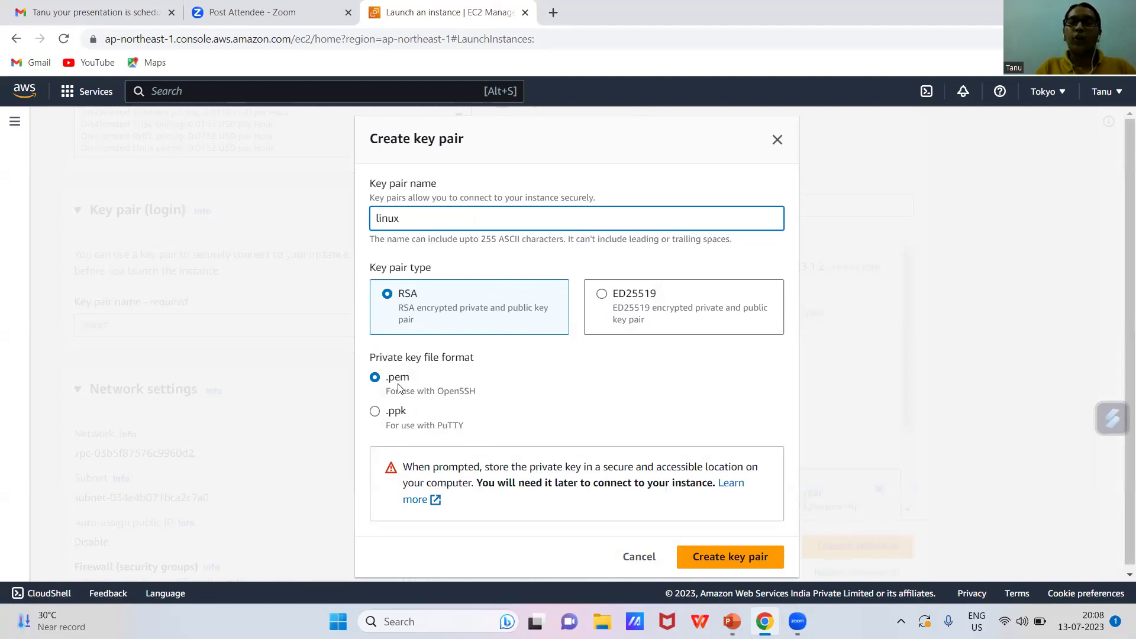
{"action": "left_click", "coordinate": [728, 558]}
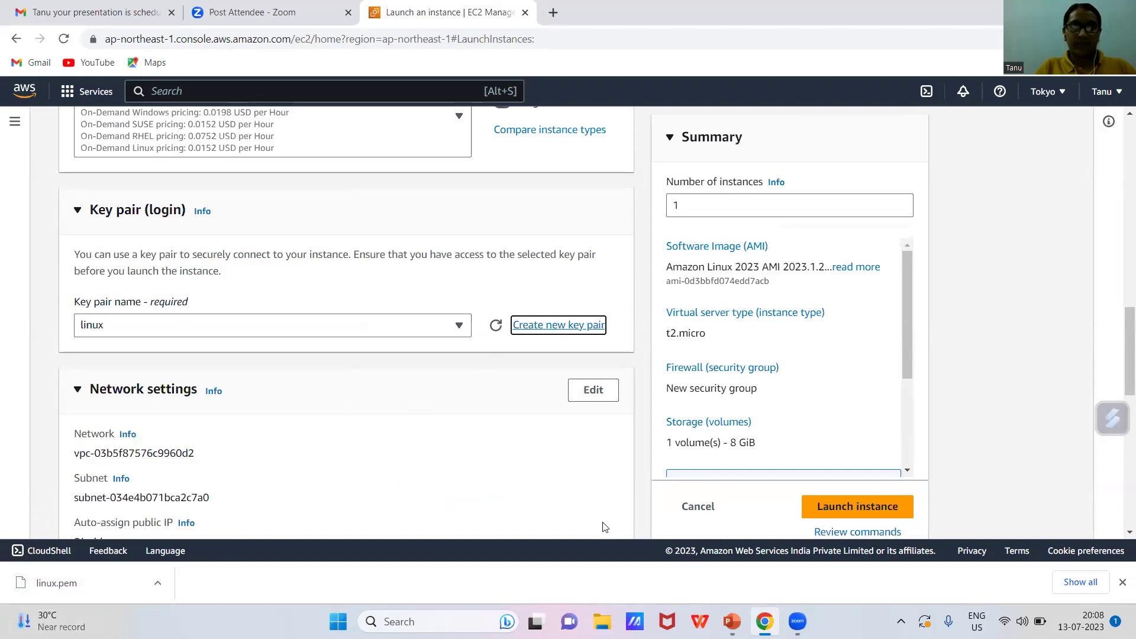
Step: Switch to the PowerPoint slide show and advance to the slide on connecting to the instance using SSH
{"action": "mouse_move", "coordinate": [732, 621]}
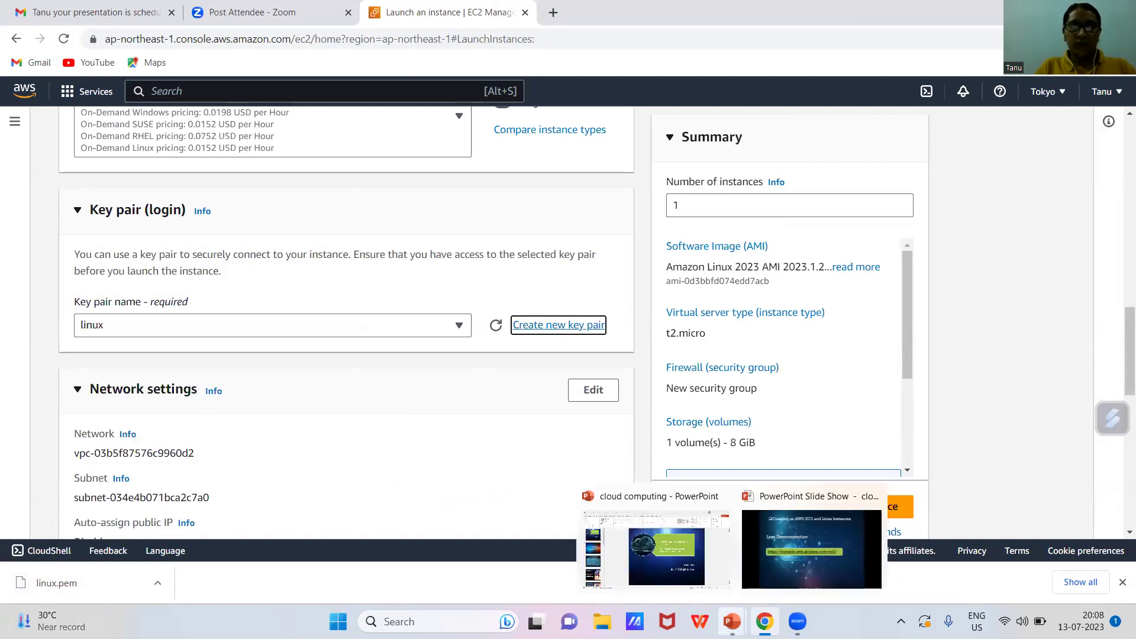
{"action": "left_click", "coordinate": [732, 621]}
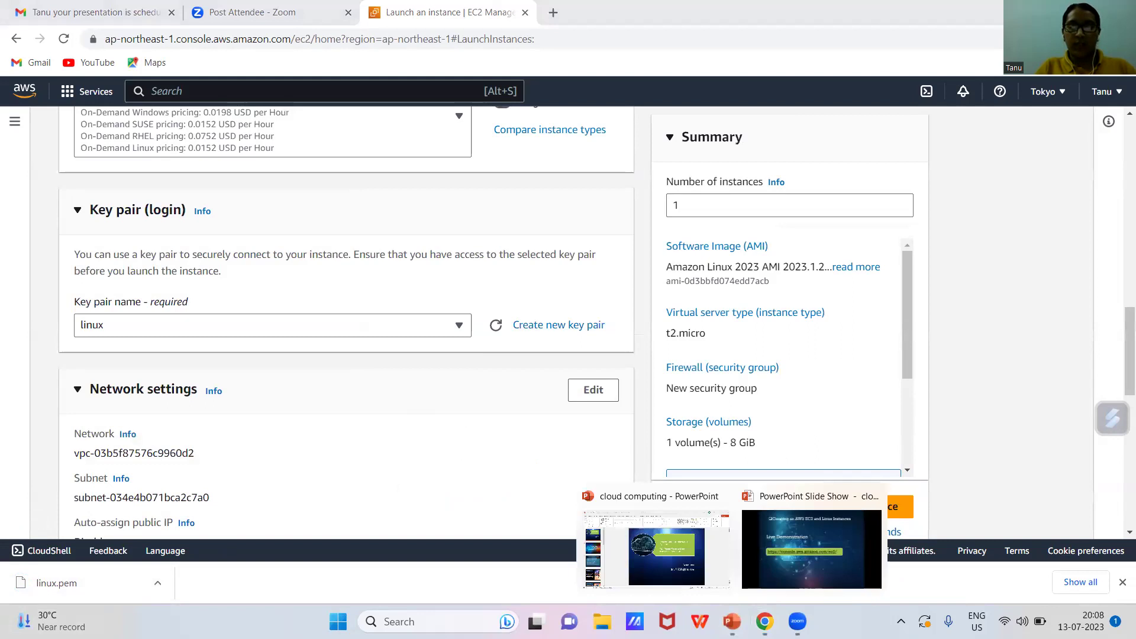
{"action": "left_click", "coordinate": [772, 569]}
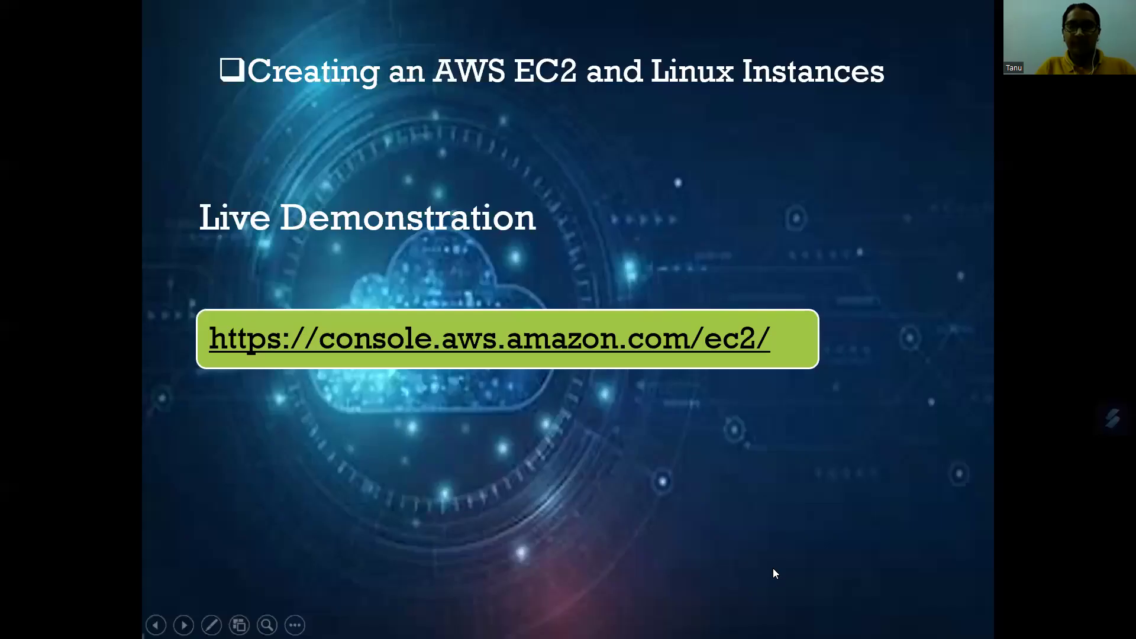
{"action": "left_click", "coordinate": [777, 488]}
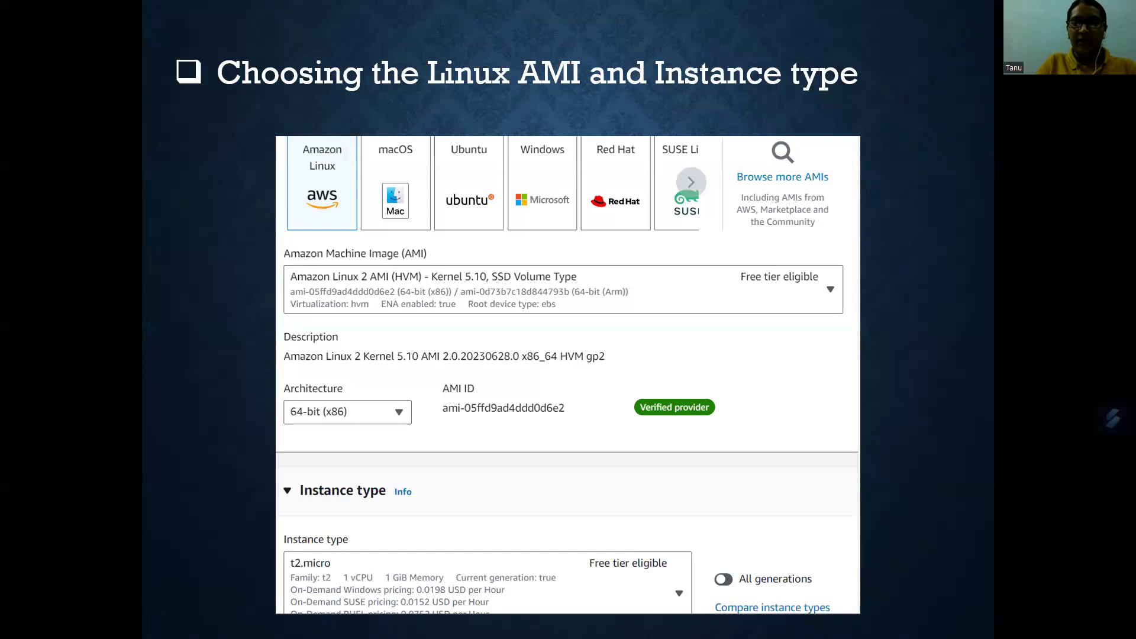
{"action": "key", "text": "Right"}
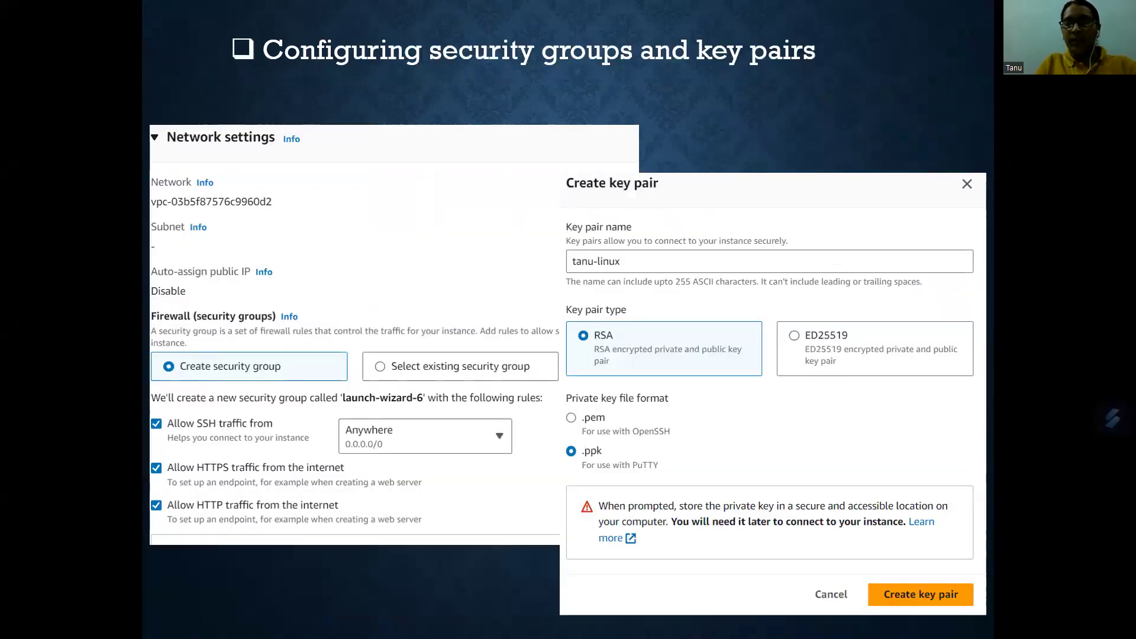
{"action": "key", "text": "Right"}
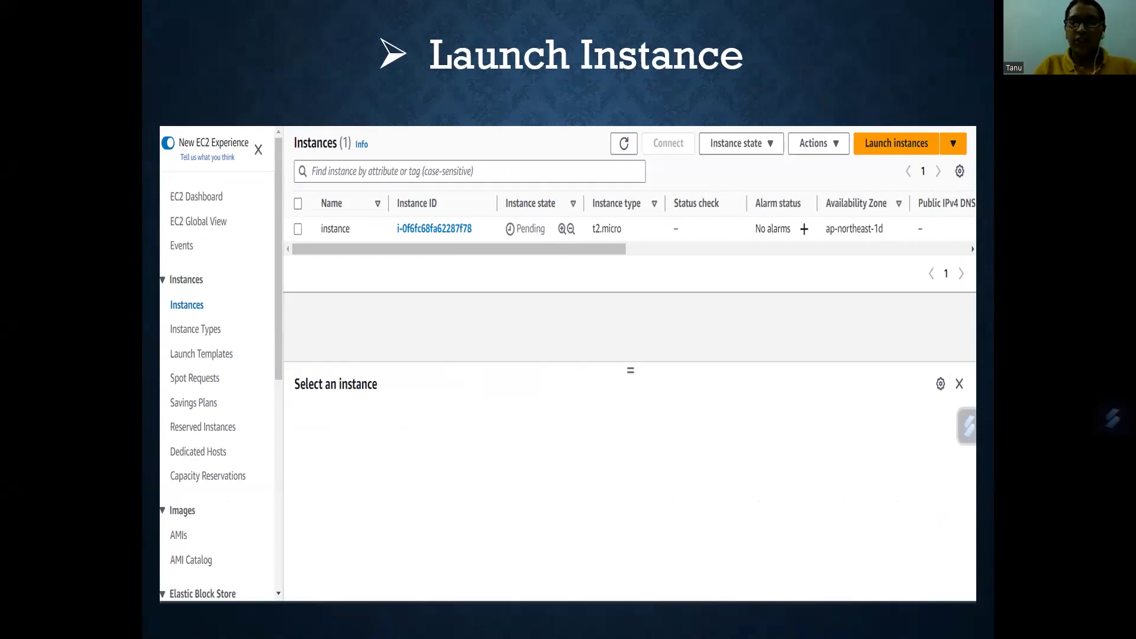
{"action": "key", "text": "Right"}
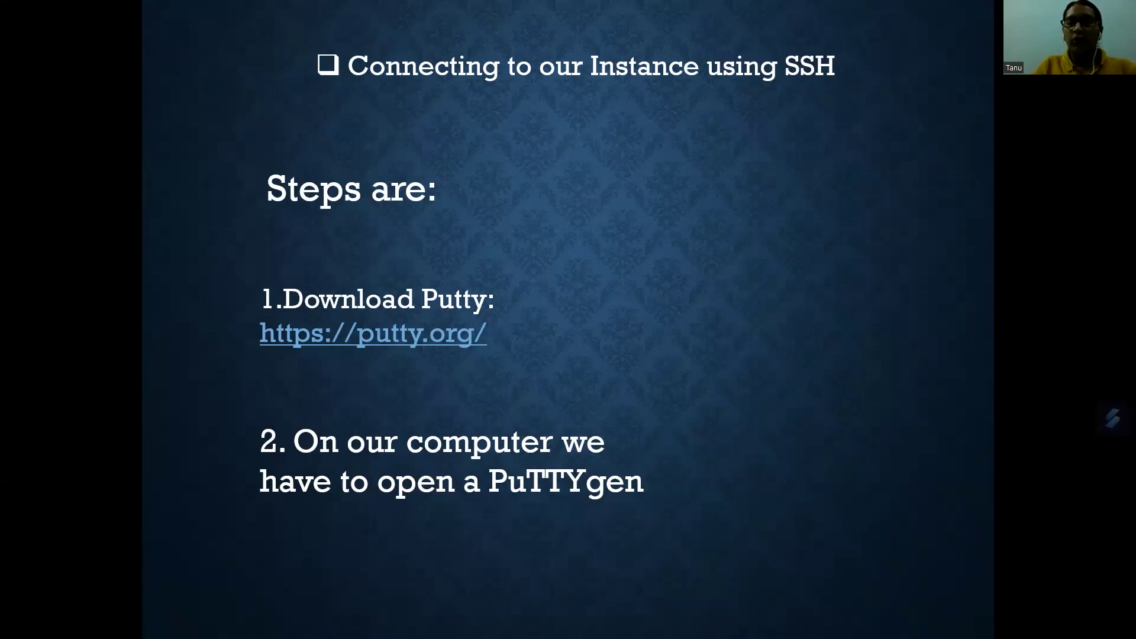
Step: Follow the slide's putty.org link in the browser and download the 64-bit x86 Windows installer for PuTTY 0.78
{"action": "left_click", "coordinate": [436, 342]}
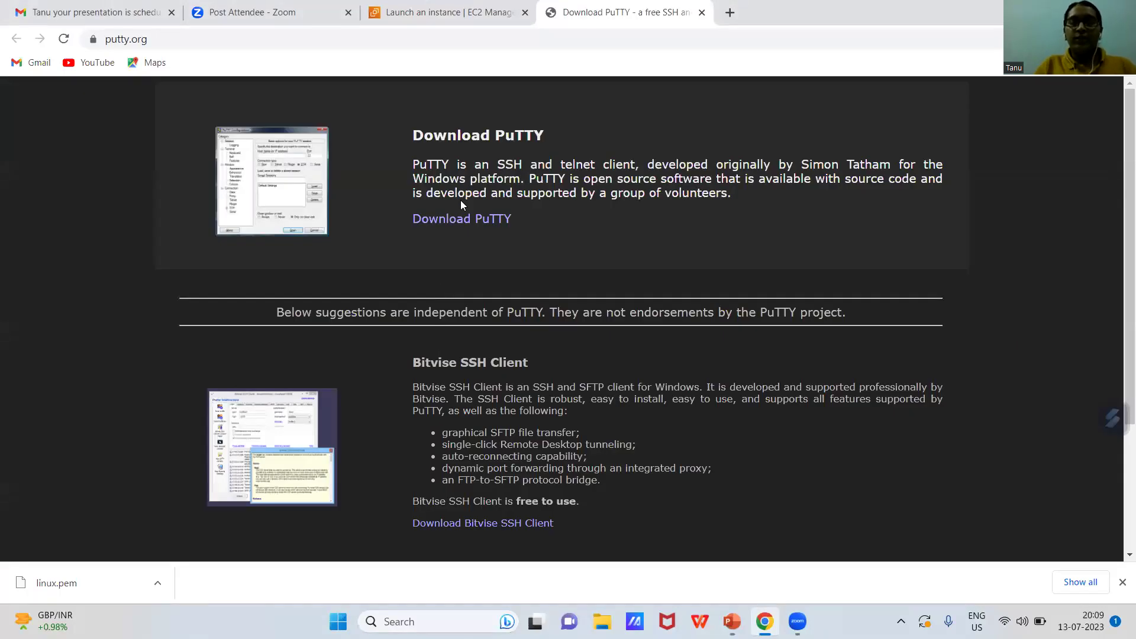
{"action": "left_click", "coordinate": [461, 218]}
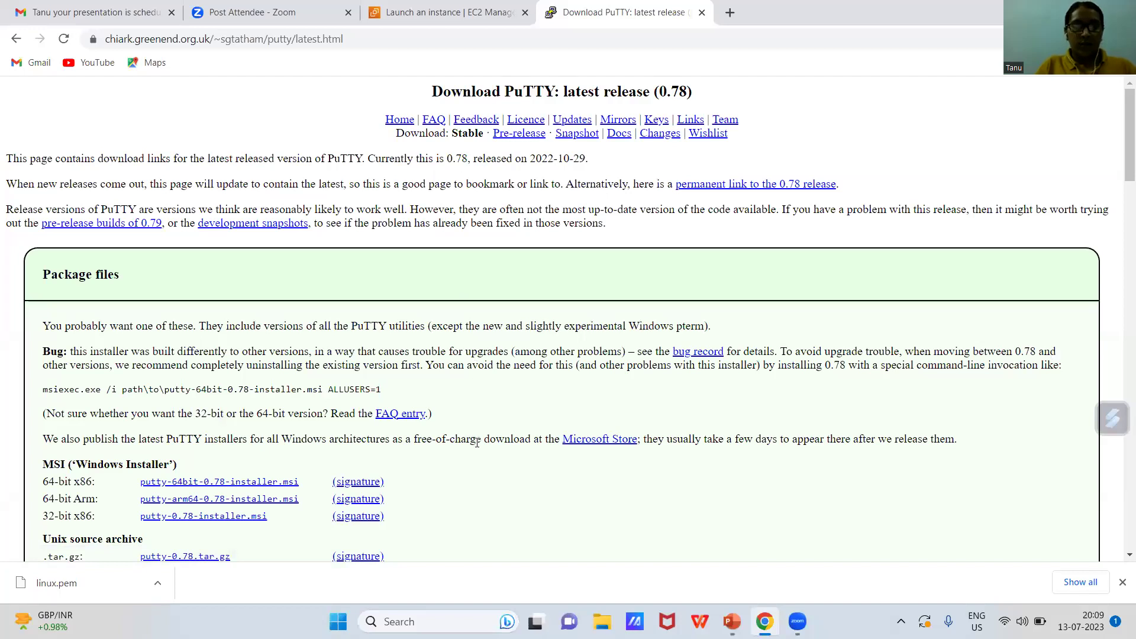
{"action": "scroll", "coordinate": [477, 442], "scroll_direction": "down", "scroll_amount": 1}
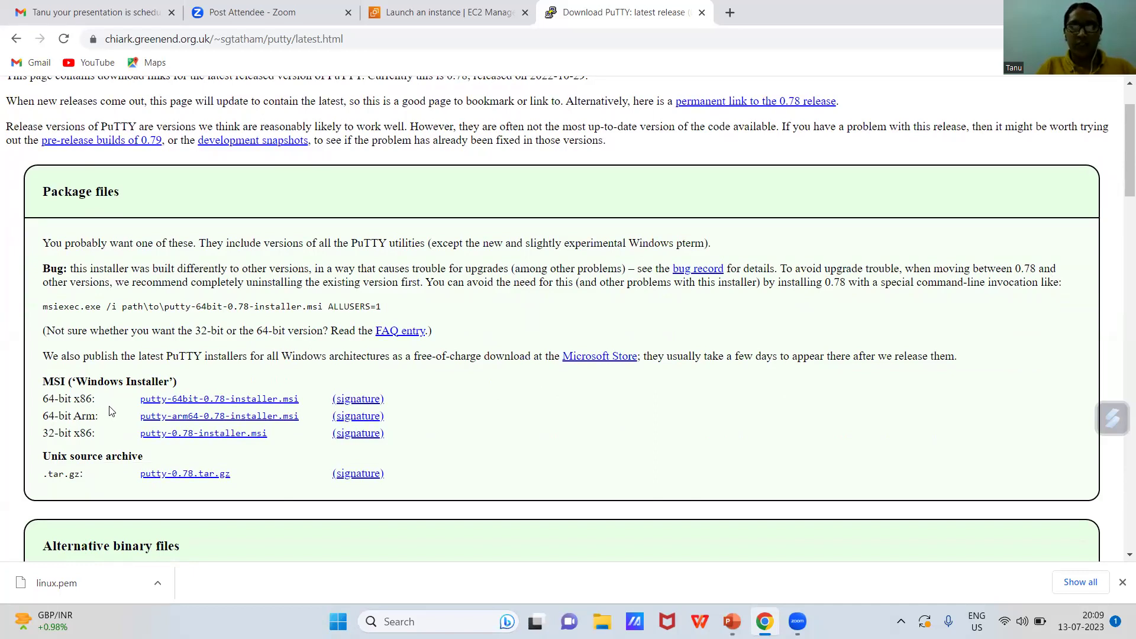
{"action": "left_click", "coordinate": [214, 400]}
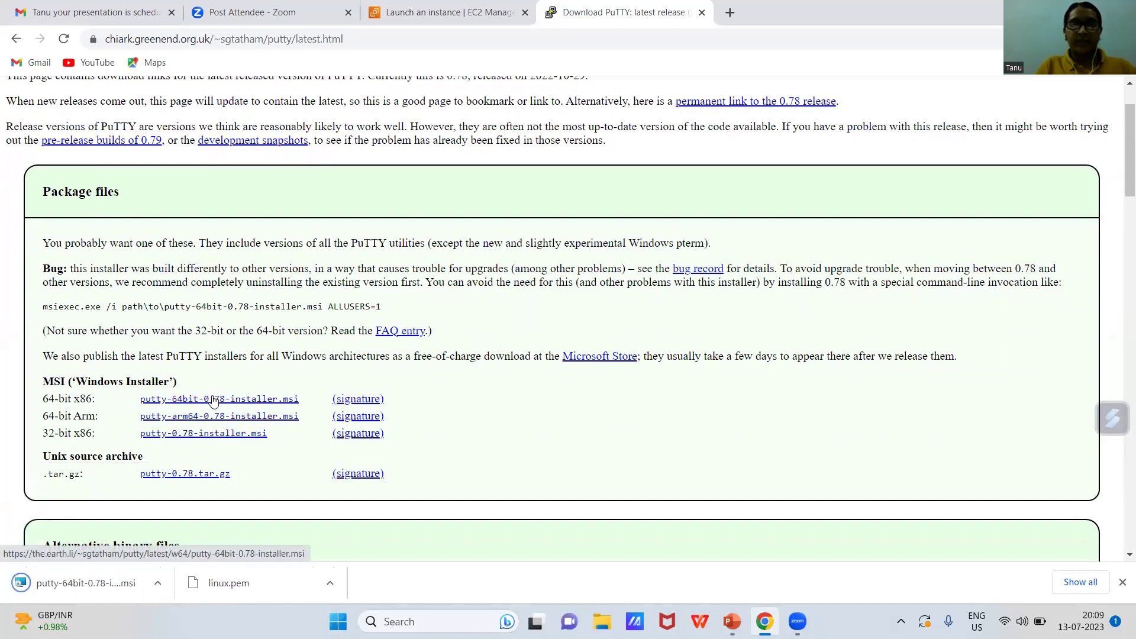
Step: Open the Downloads folder in File Explorer and launch the putty-64bit-0.78-installer file
{"action": "left_click", "coordinate": [122, 577]}
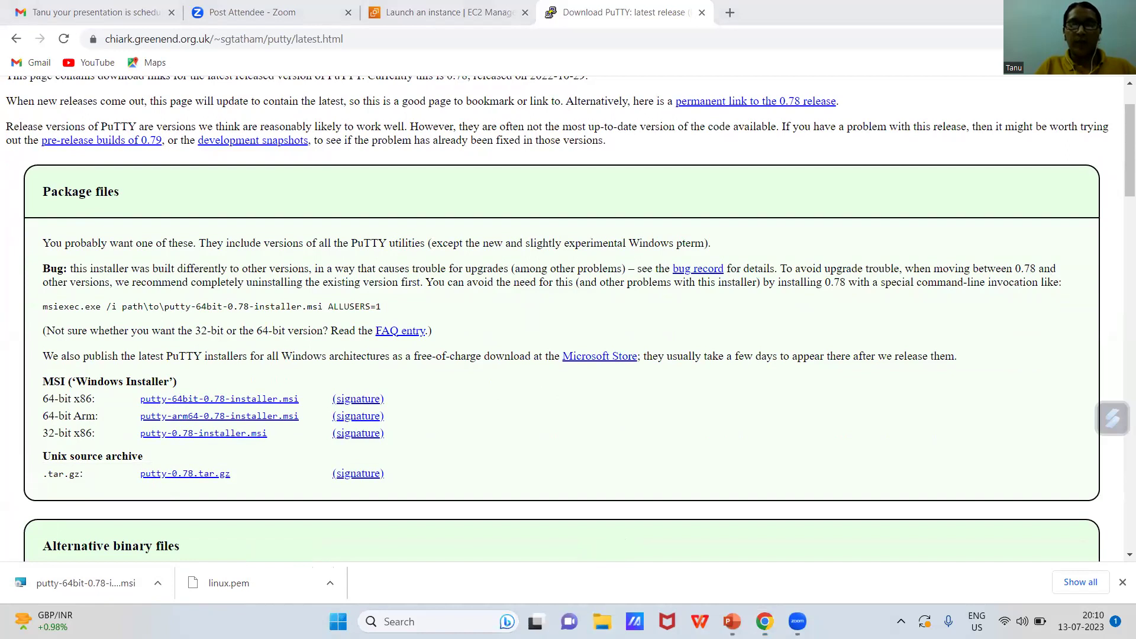
{"action": "left_click", "coordinate": [603, 621]}
{"action": "double_click", "coordinate": [461, 229]}
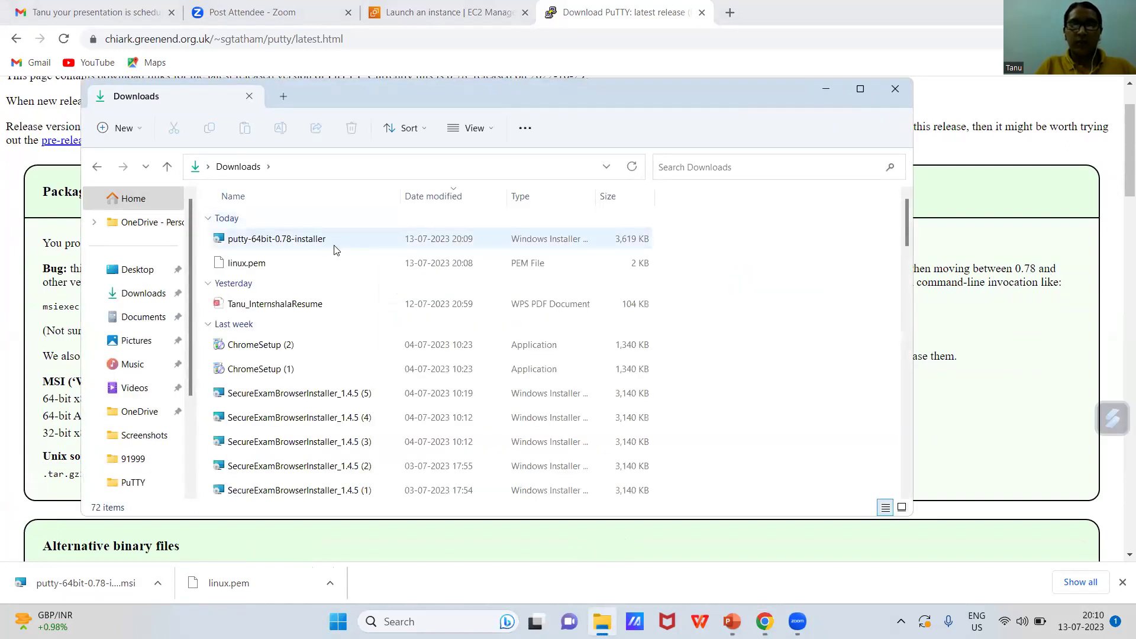
{"action": "double_click", "coordinate": [336, 238]}
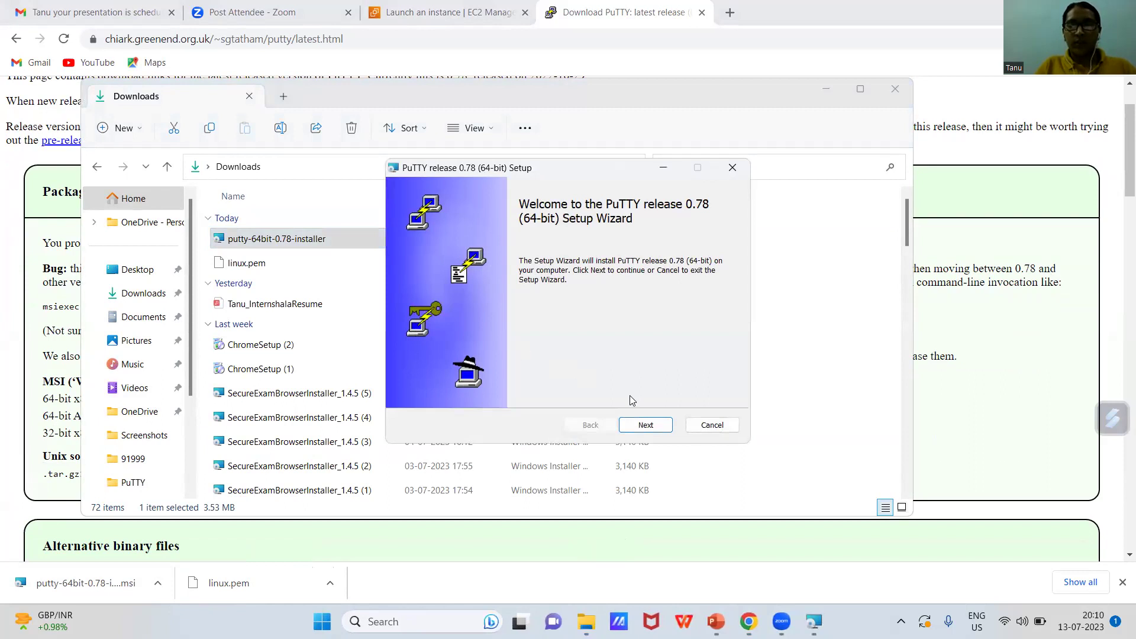
Step: Install PuTTY 0.78 in C:\Program Files\PuTTY\ with the default features, finish the setup, and close the Downloads and README windows
{"action": "left_click", "coordinate": [645, 428]}
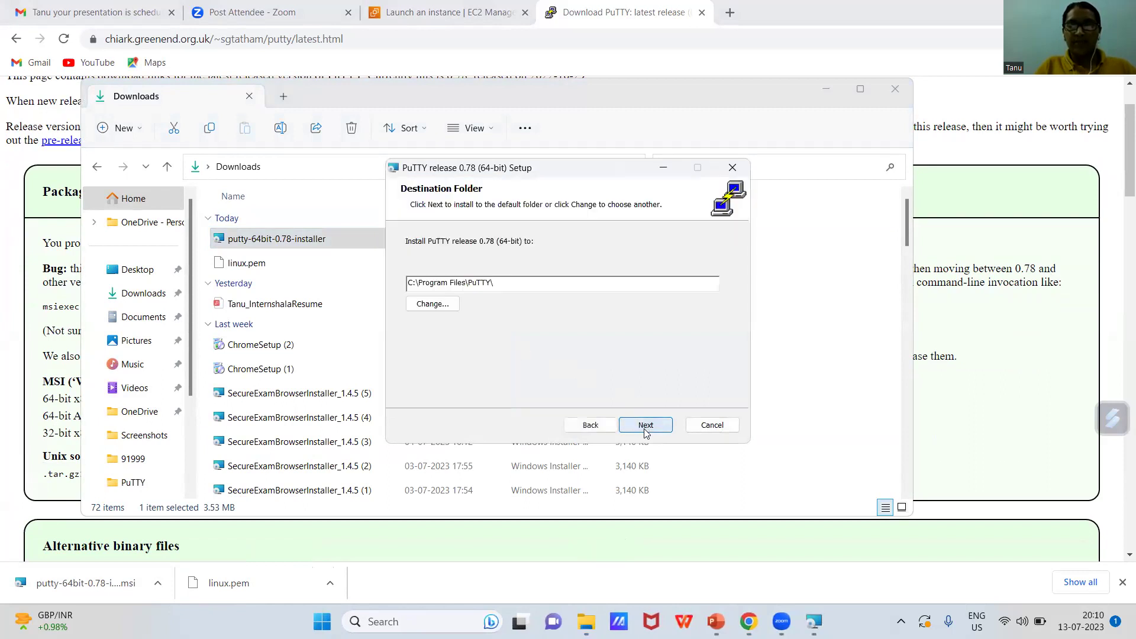
{"action": "left_click", "coordinate": [644, 429]}
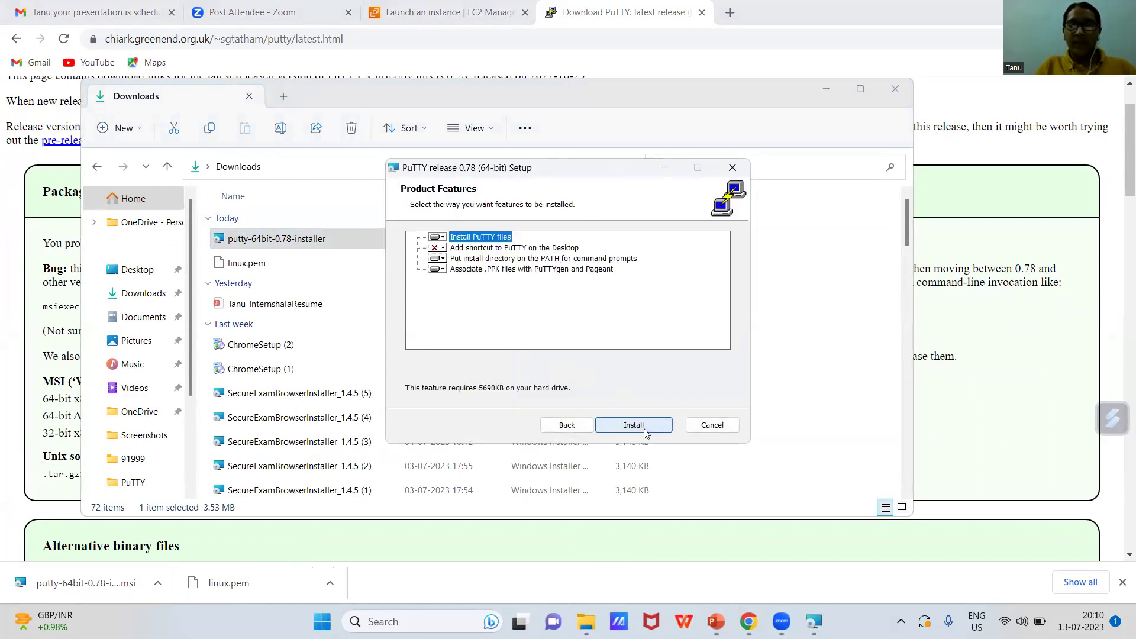
{"action": "left_click", "coordinate": [645, 428]}
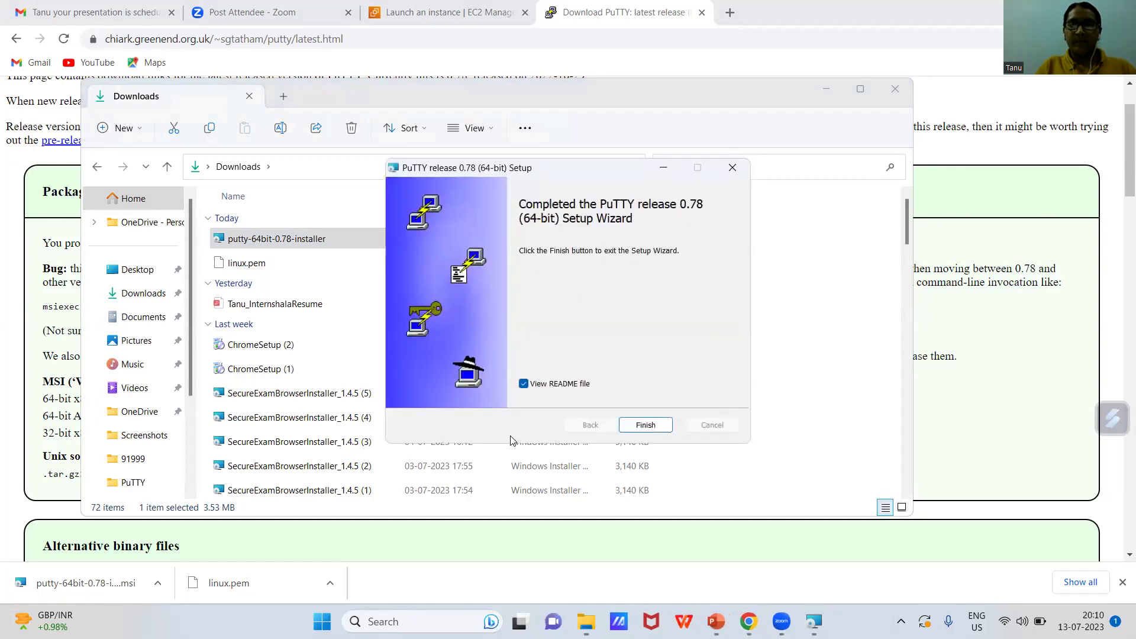
{"action": "left_click", "coordinate": [653, 427]}
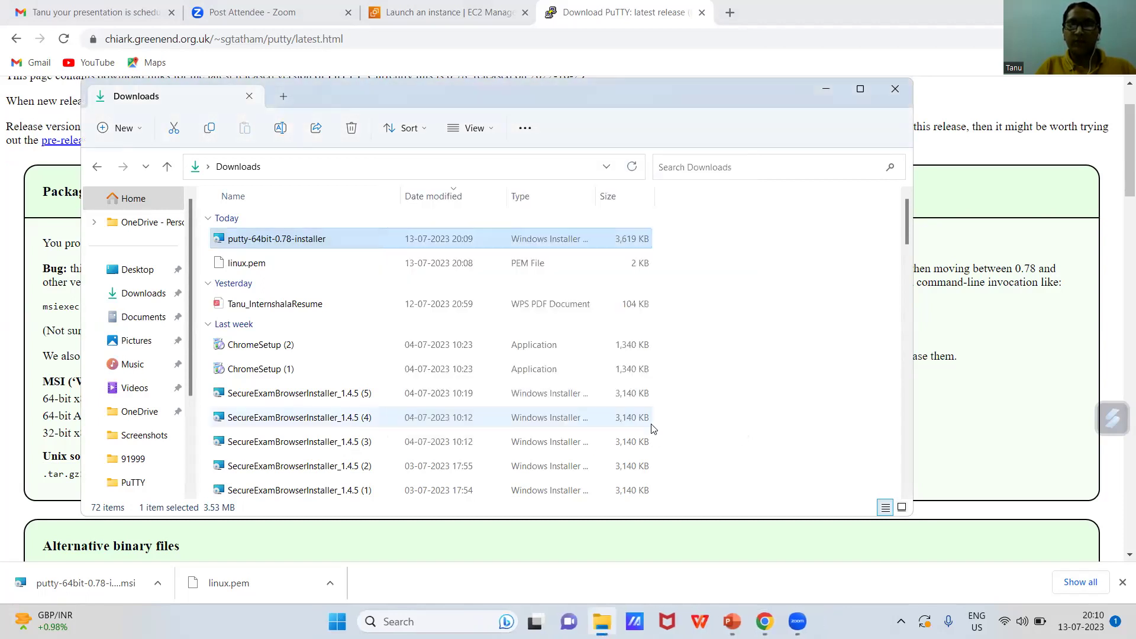
{"action": "left_click", "coordinate": [894, 87]}
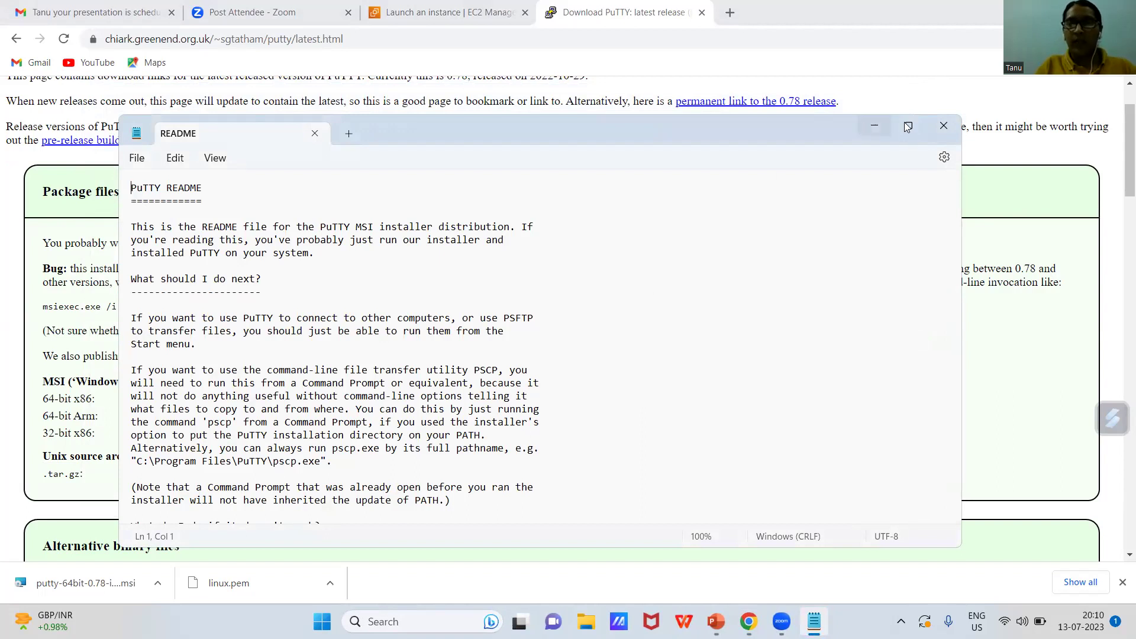
{"action": "left_click", "coordinate": [943, 125]}
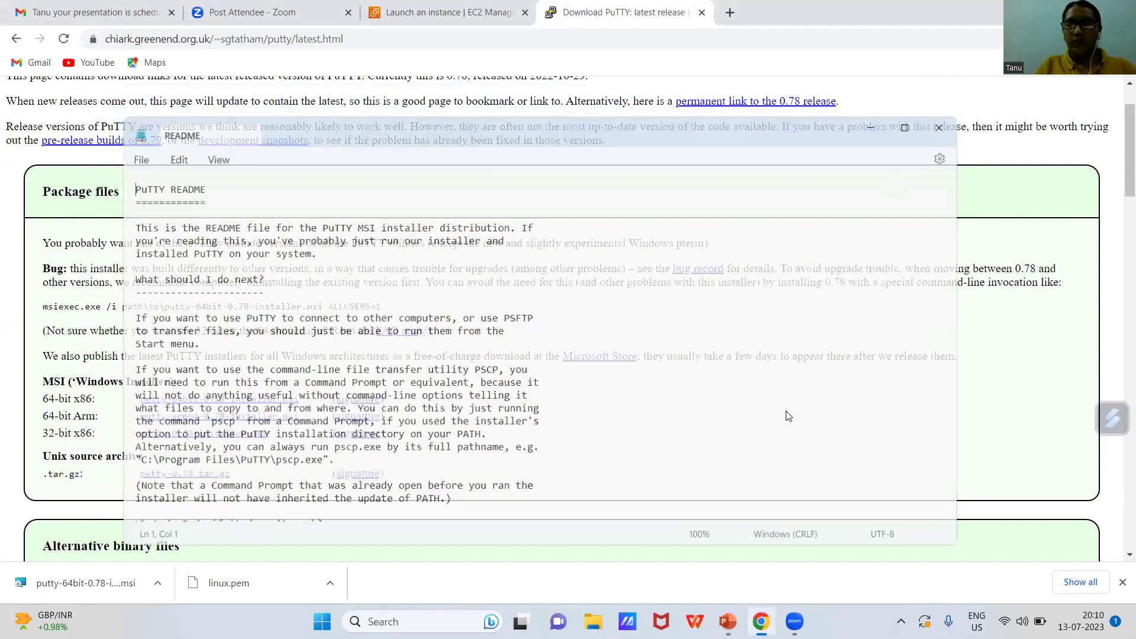
Step: Switch to the PowerPoint slide show and advance past the PuTTYgen conversion slide to steps 4 to 7 on using the key with PuTTY
{"action": "mouse_move", "coordinate": [734, 618]}
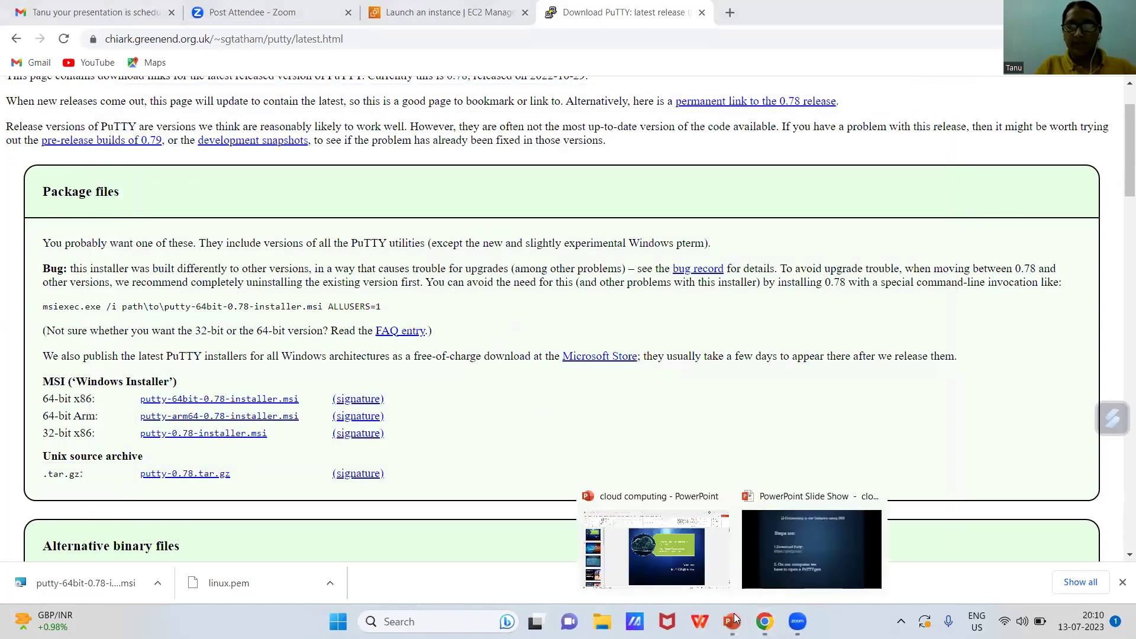
{"action": "left_click", "coordinate": [818, 543]}
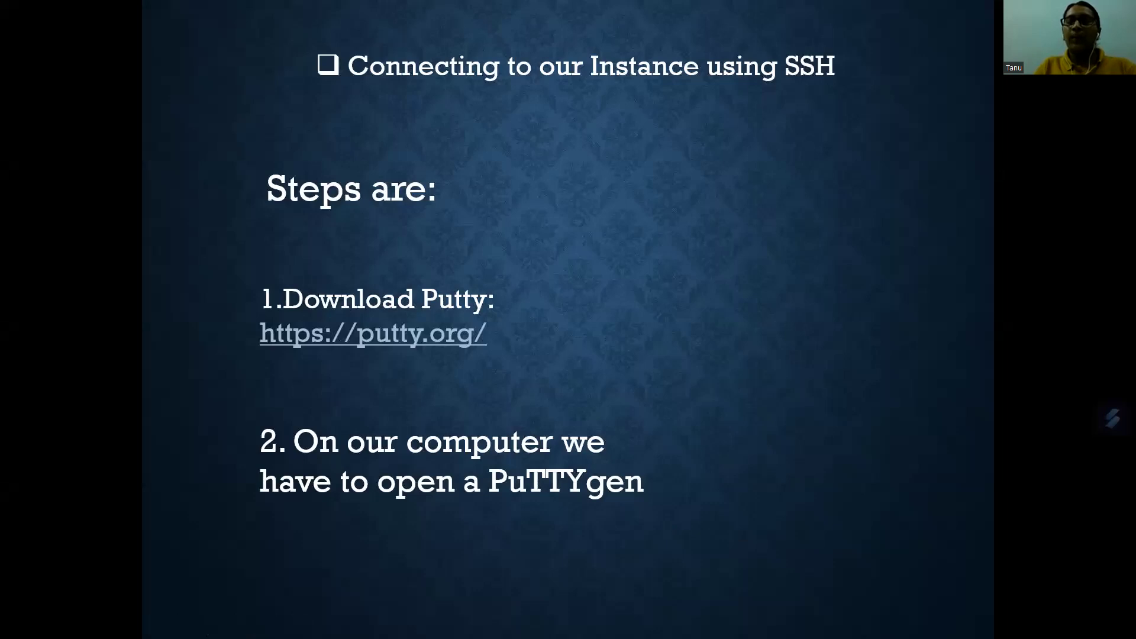
{"action": "key", "text": "Right"}
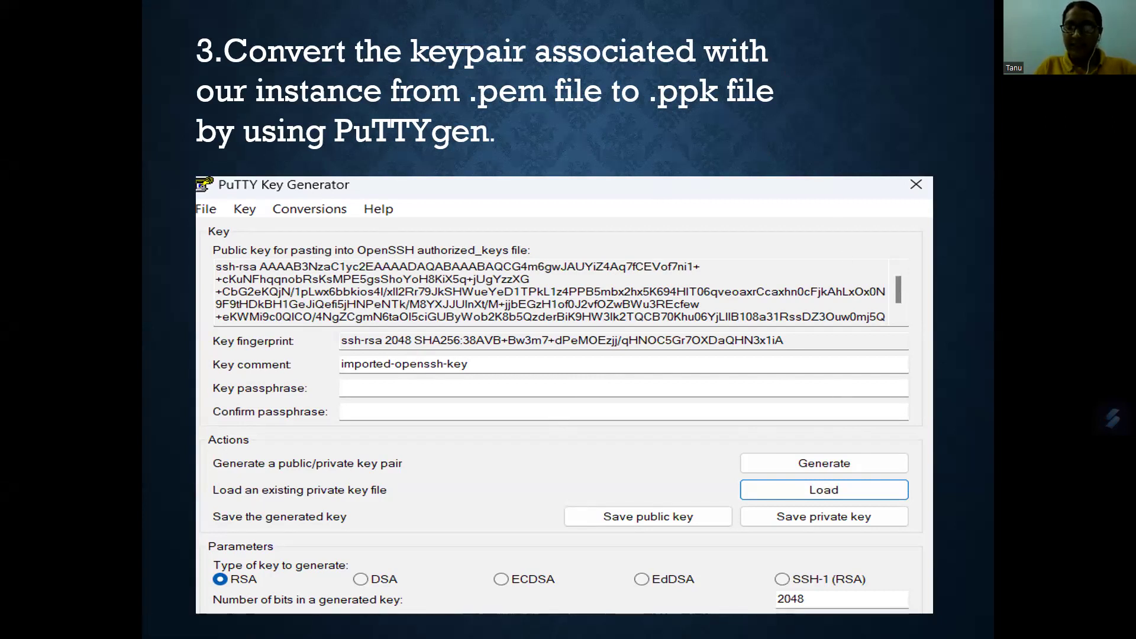
{"action": "key", "text": "Right"}
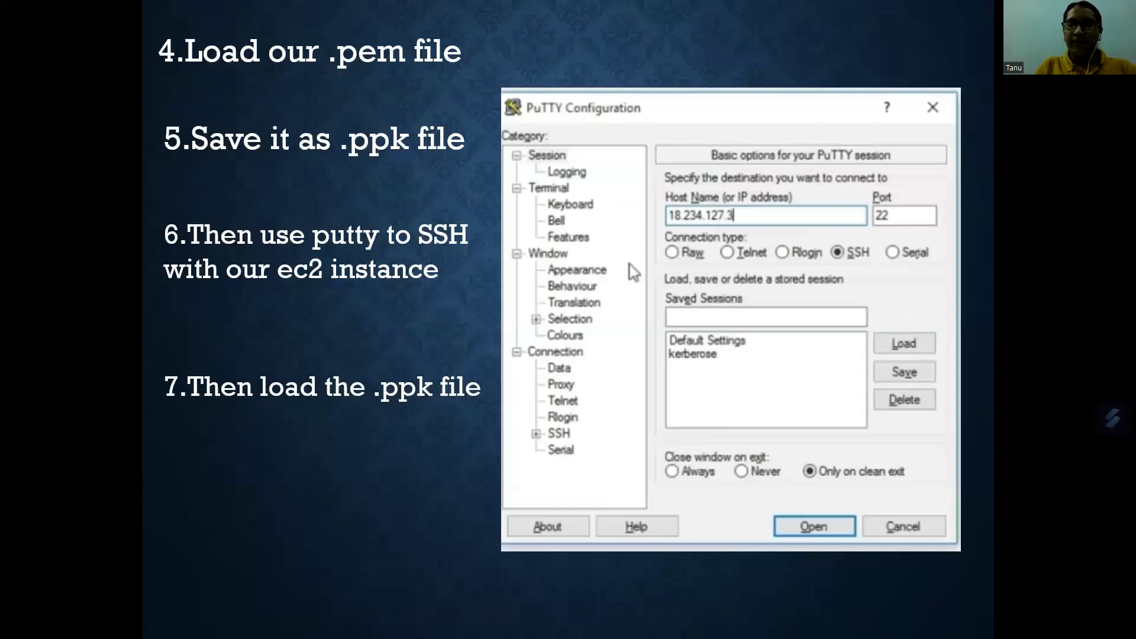